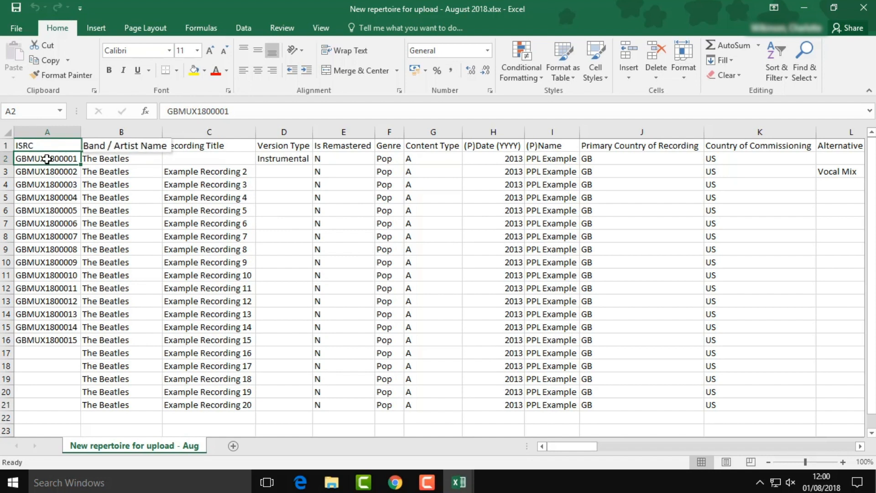
- Select all 20 recording rows from A2 through BI21 in the repertoire workbook
key(ctrl+shift+End)
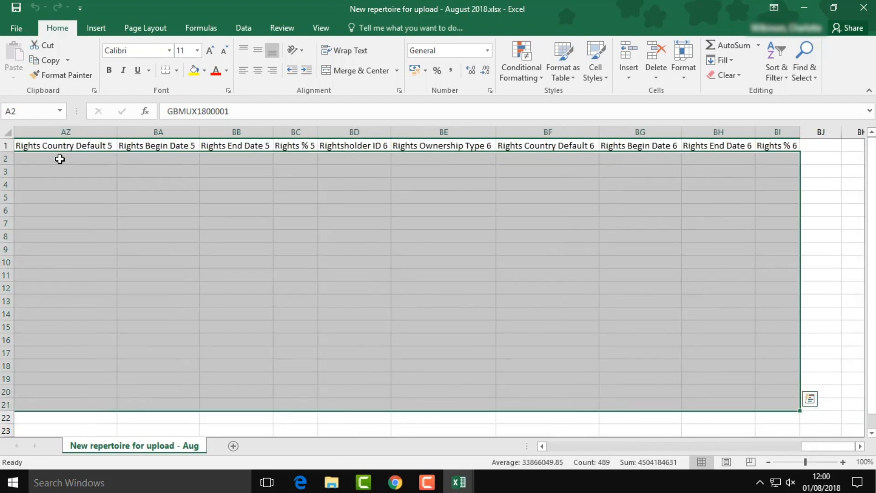
- Copy the selected recordings and paste them into the upload template starting at A2
right_click(59, 159)
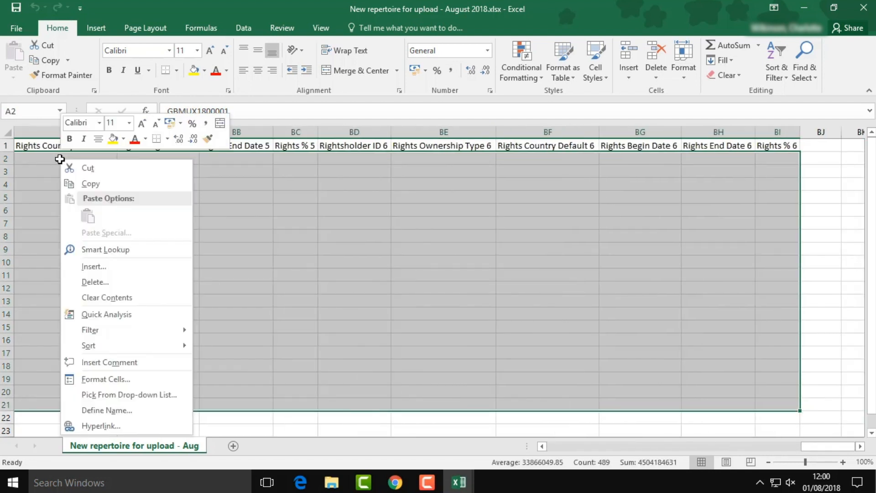
click(95, 183)
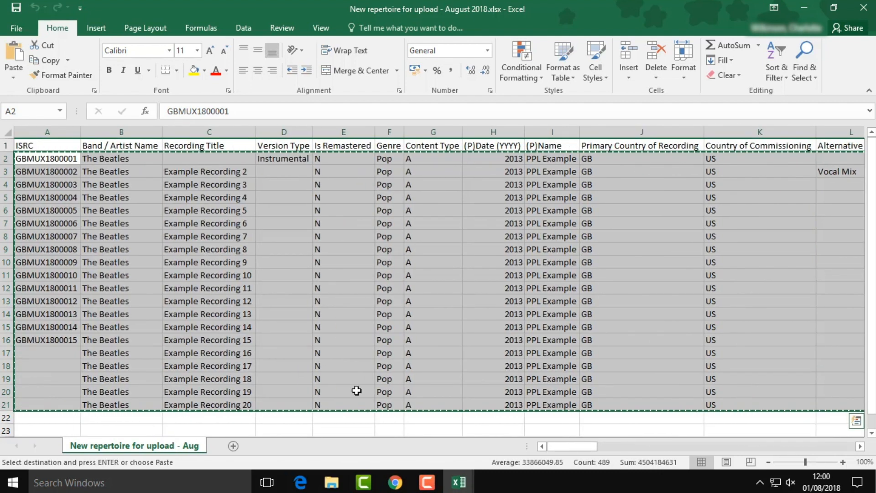
mouse_move(459, 483)
click(424, 445)
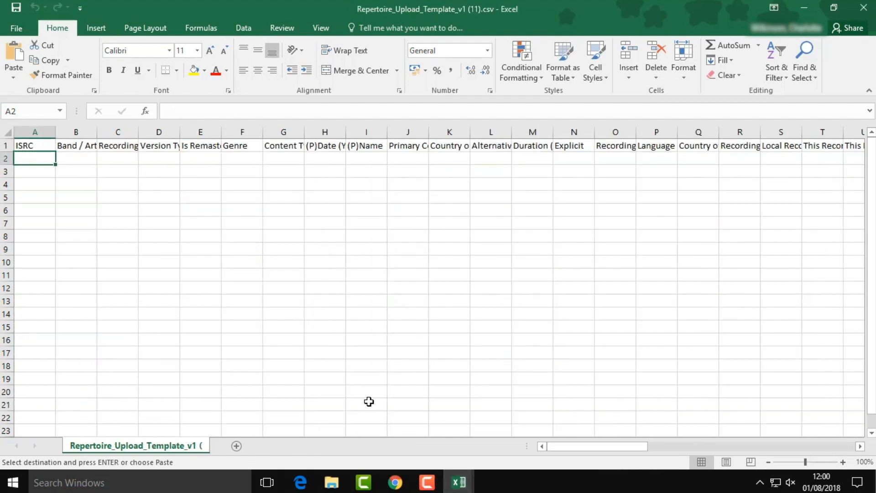
right_click(36, 160)
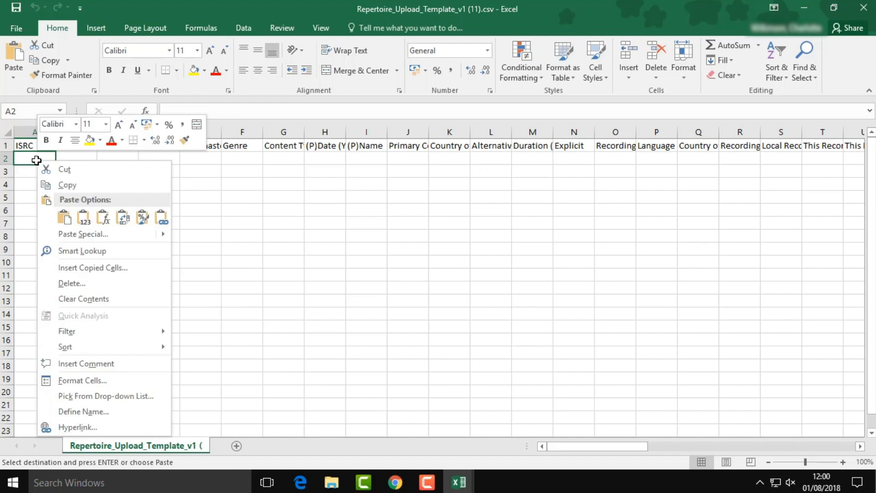
click(65, 223)
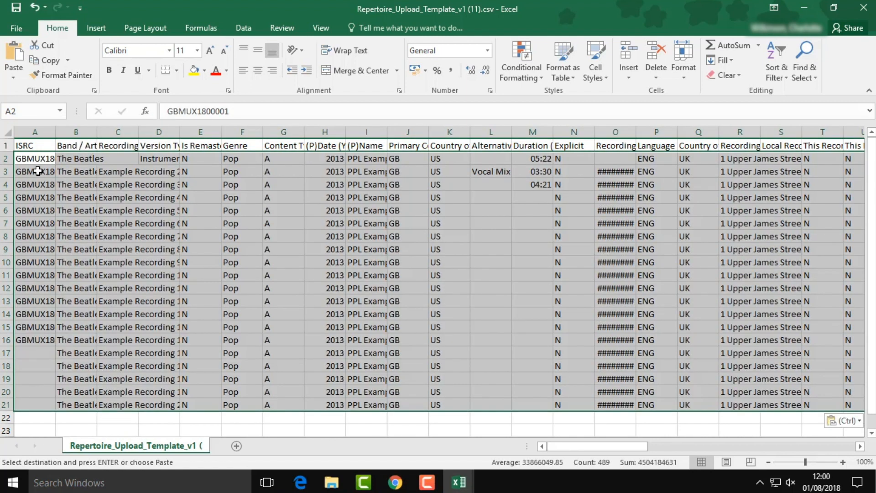
- Autofit every column of the template so all entries show in full
click(8, 132)
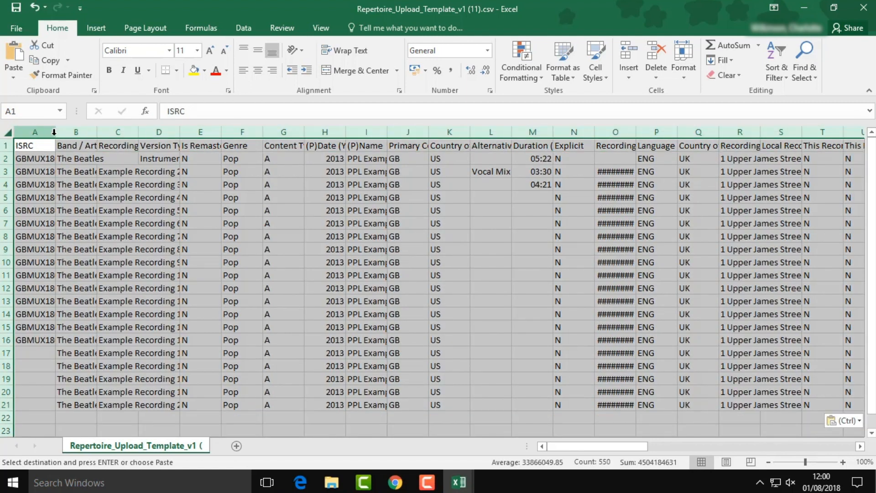
double_click(55, 131)
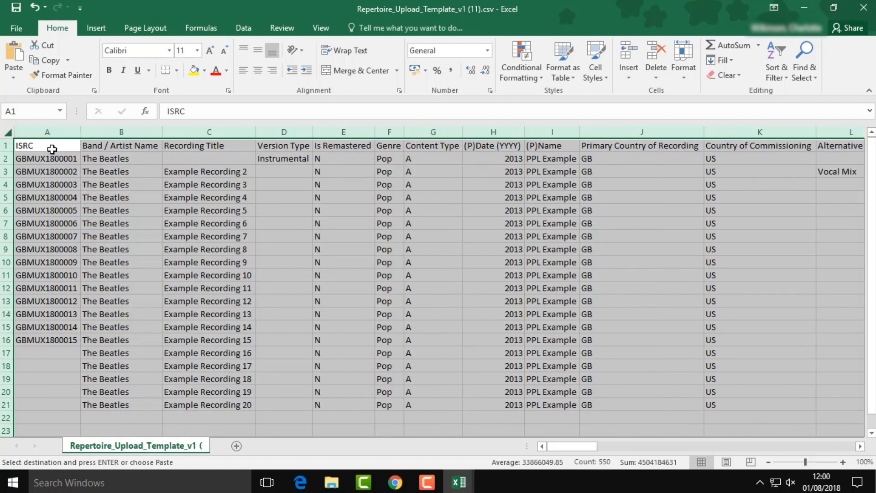
click(48, 161)
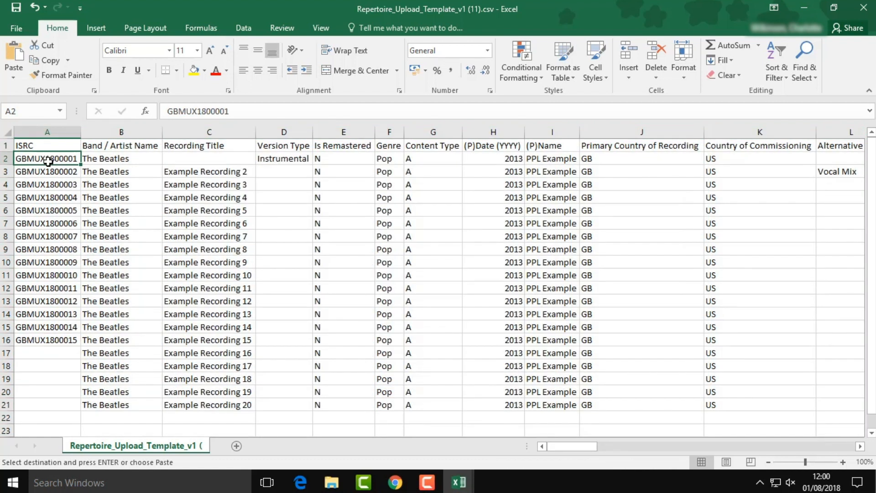
- Enter title Penny Lane in C2 and recording date 1/08/2018 in O2
key(Right)
key(Right)
key(Right)
key(Left)
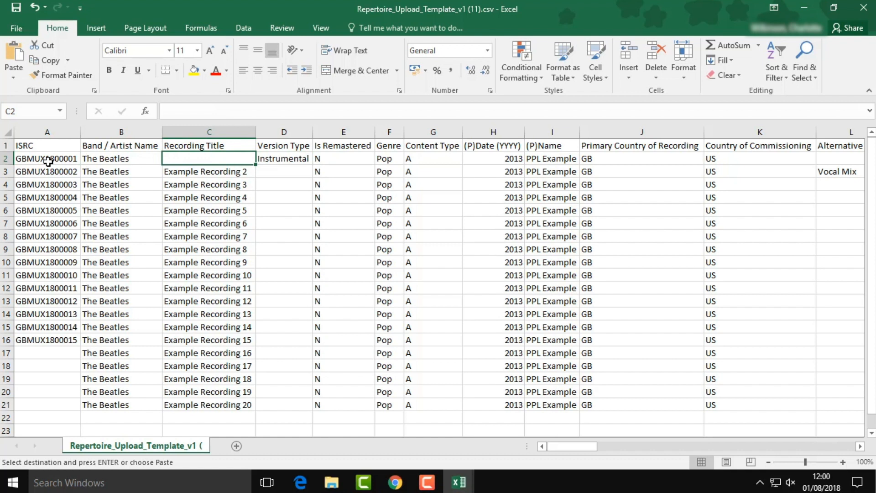
text(Penny Lane)
key(Right)
key(Right)
key(Right)
key(Right)
key(Right)
key(Right)
key(Right)
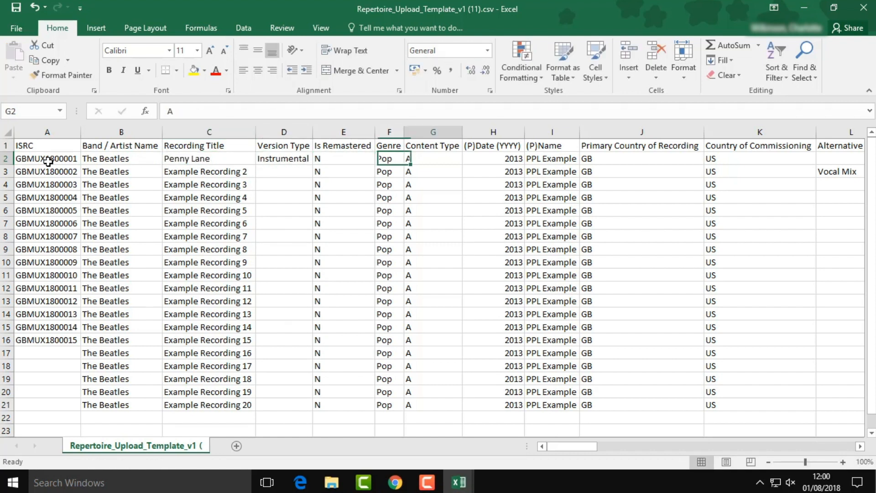
key(Right)
key(Right)
key(Right)
key(Right)
key(Right)
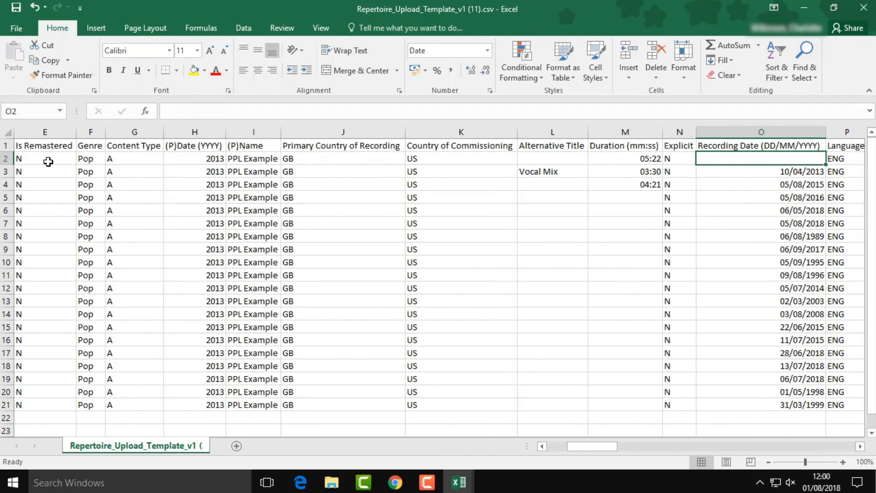
text(1)
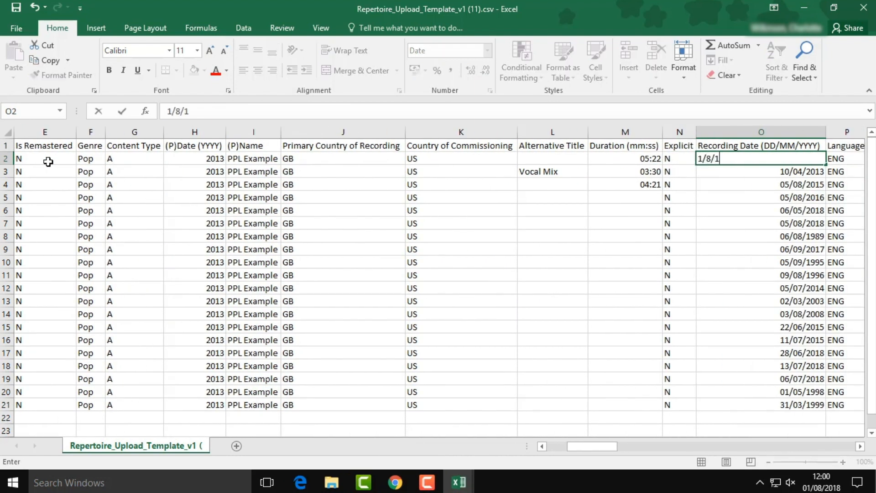
text(/08/2018)
key(Right)
- Enter The Beatles as the first recording's My Line-up Default, then go to cell K3
key(Right)
key(Right)
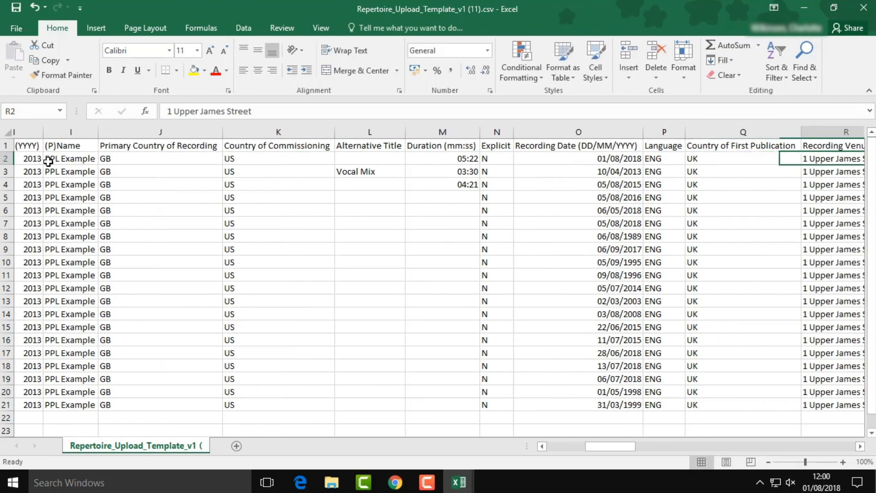
key(Right)
key(Right)
key(Right)
key(Right)
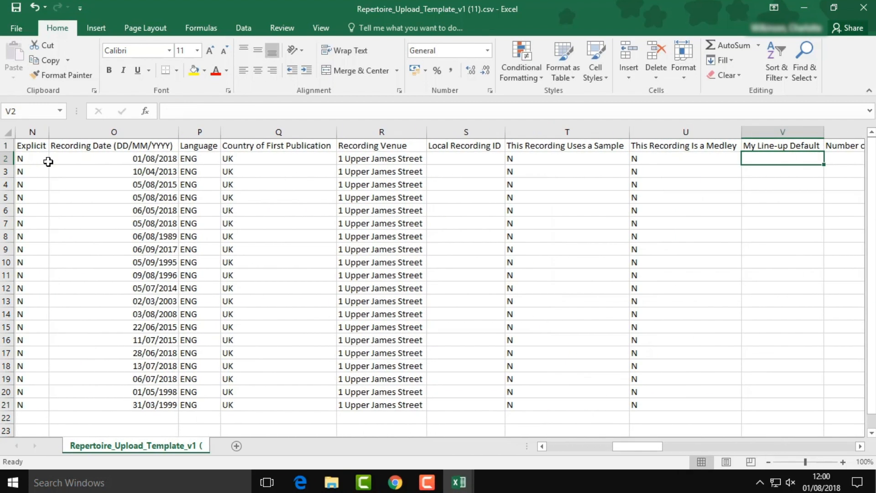
text(The Beatles)
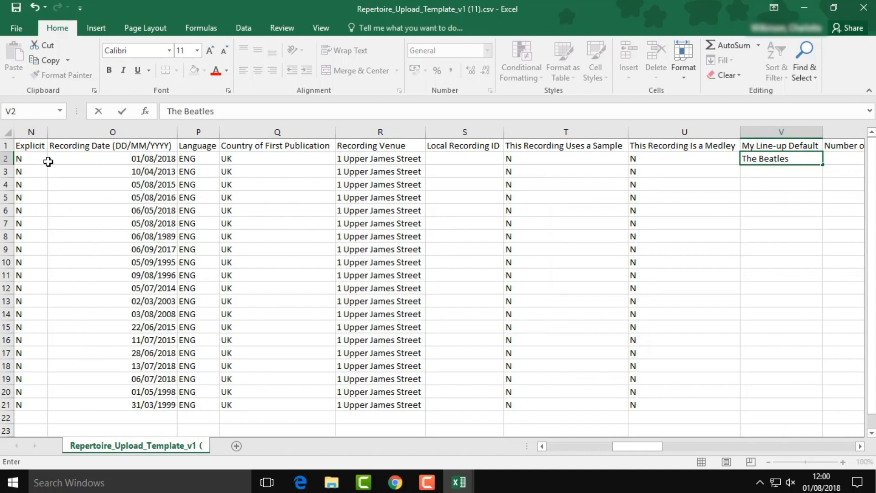
key(Right)
key(Left)
key(Left)
key(Left)
key(Left)
key(Left)
key(Left)
key(Left)
key(Left)
key(Left)
key(Left)
key(Left)
key(Left)
key(Left)
key(Left)
key(Left)
key(Left)
key(Left)
key(Left)
key(Left)
key(Left)
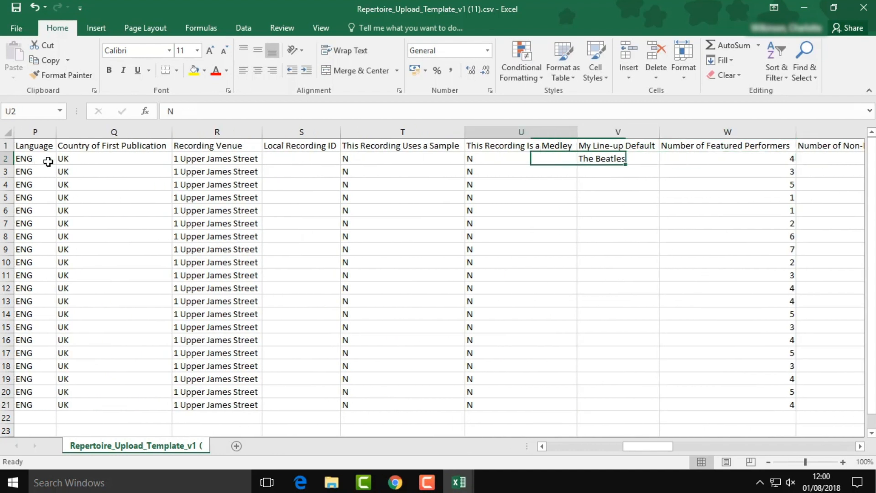
key(Down)
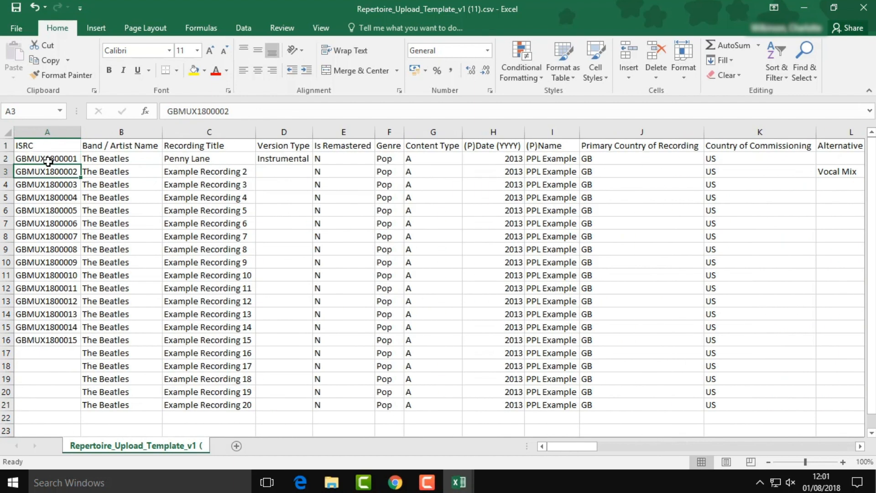
key(Right)
key(Right)
key(Right)
key(Right)
key(Right)
key(Right)
key(Right)
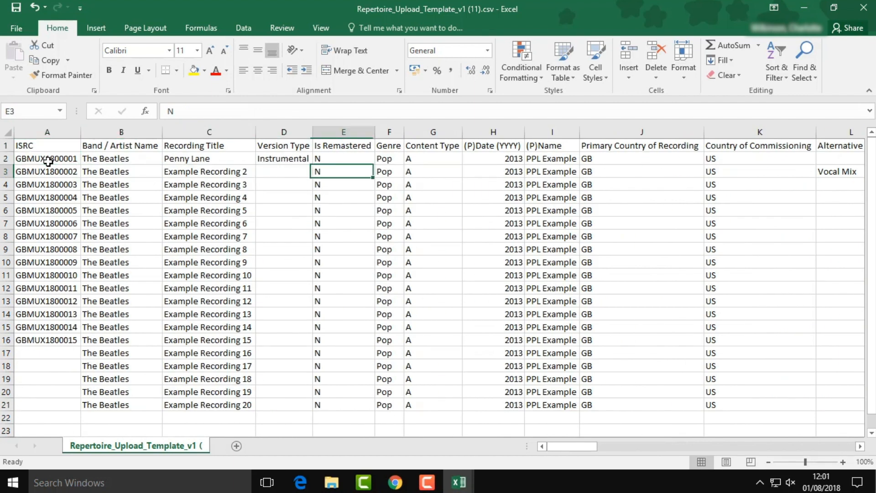
key(Right)
key(Right)
key(Right)
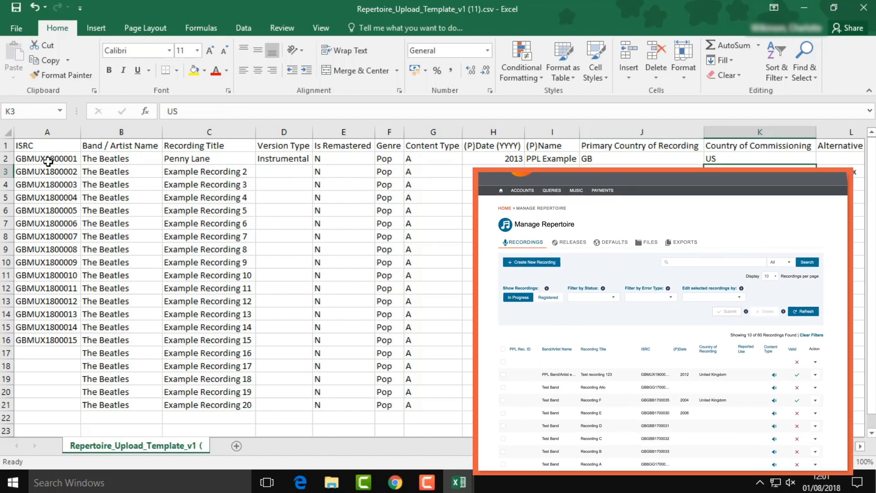
- Replace the second recording's country of commissioning US with DE in K3
text(DE)
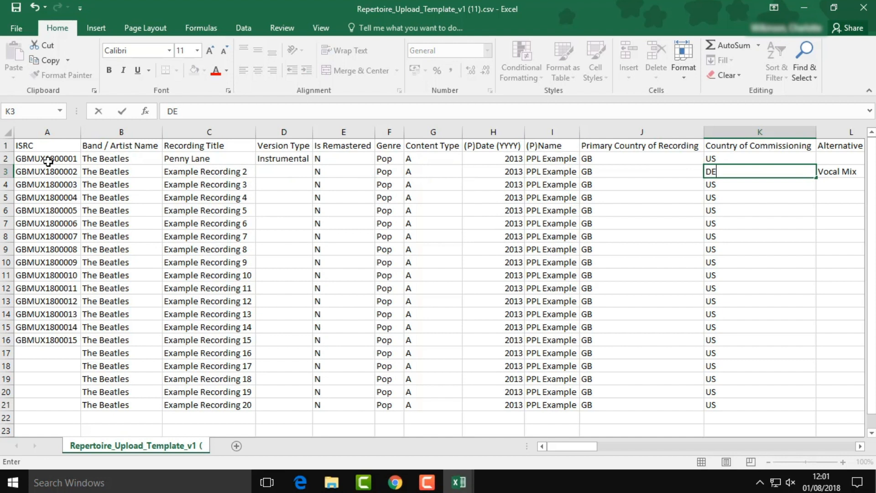
click(46, 145)
- Save the sheet as CSV 'My New Repertoire AUGUST 2018' in Documents\Repertoire
click(18, 25)
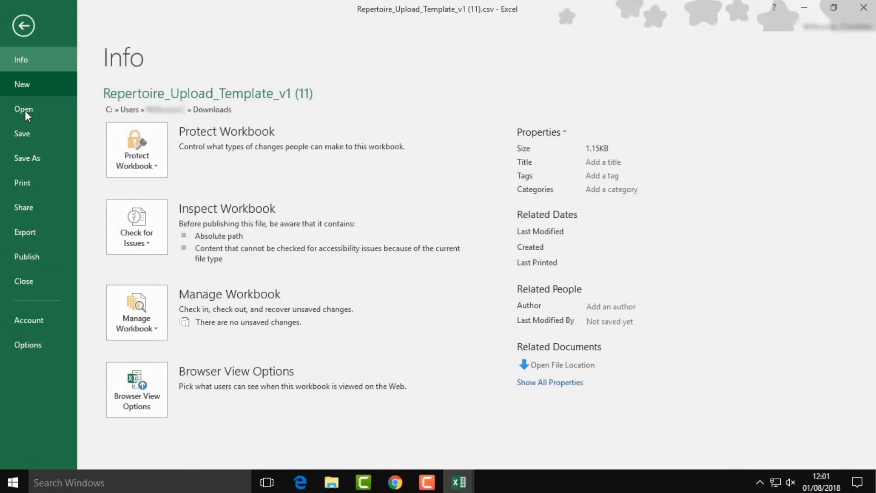
click(16, 160)
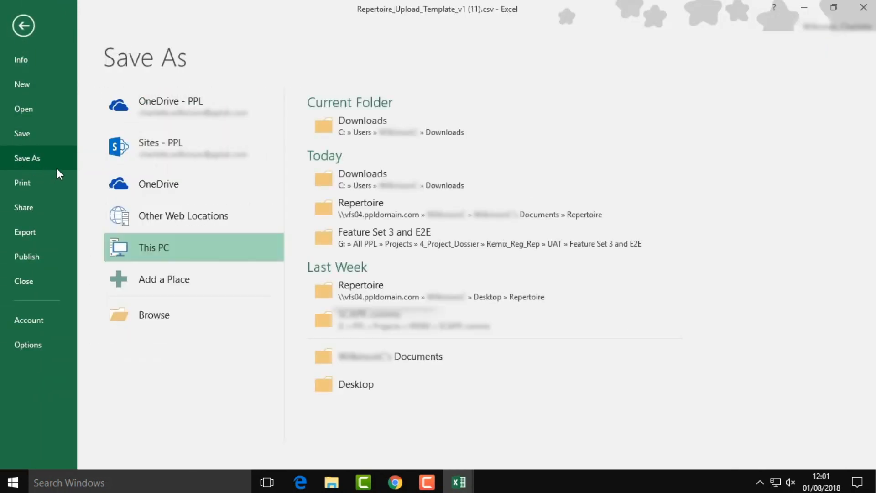
click(176, 253)
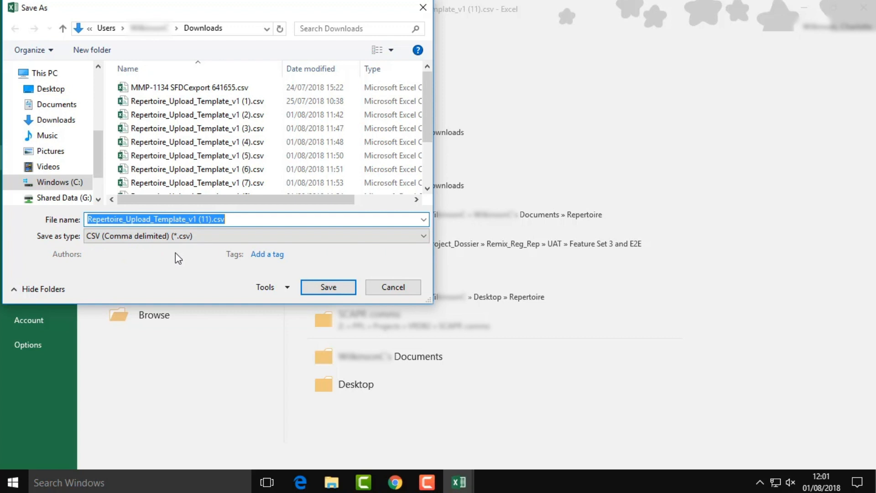
click(49, 106)
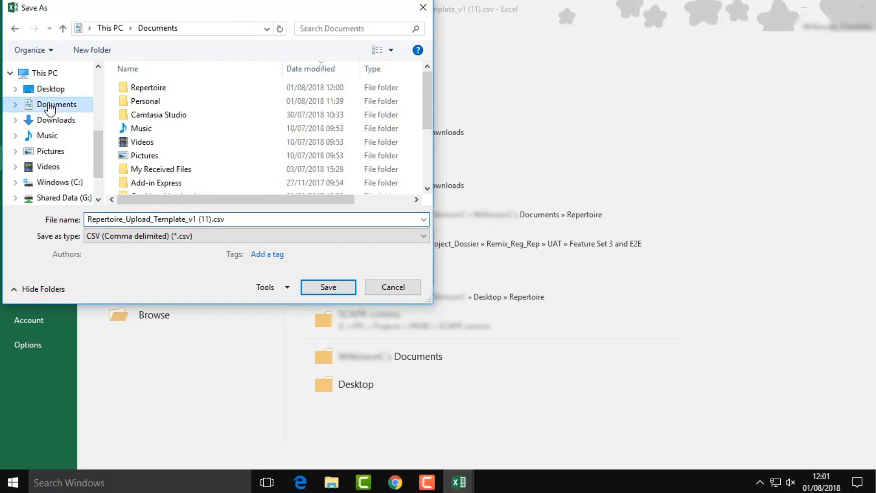
double_click(142, 89)
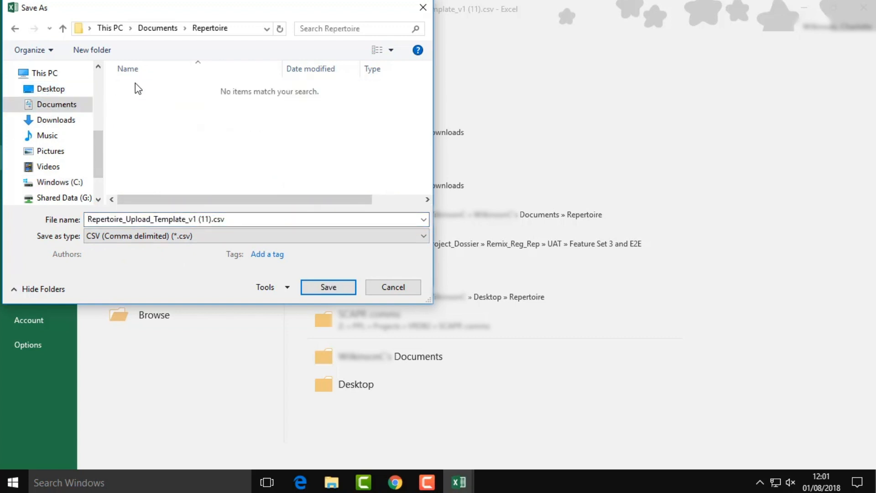
click(238, 219)
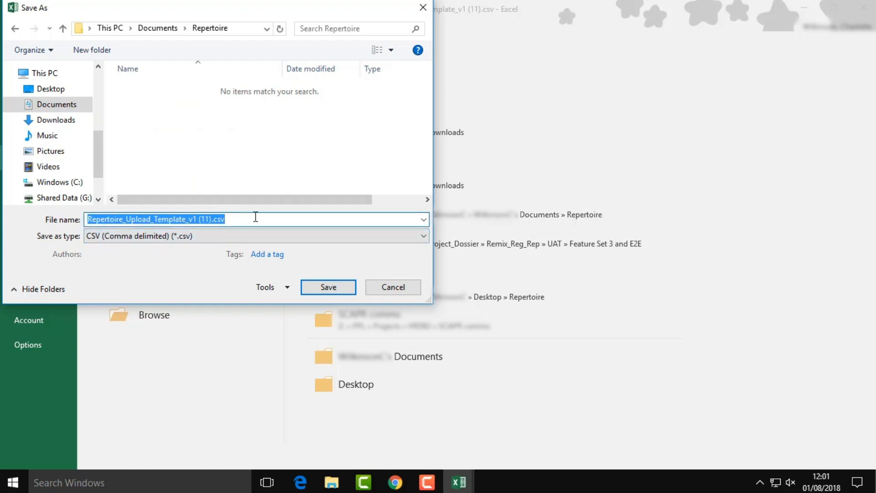
text(My New)
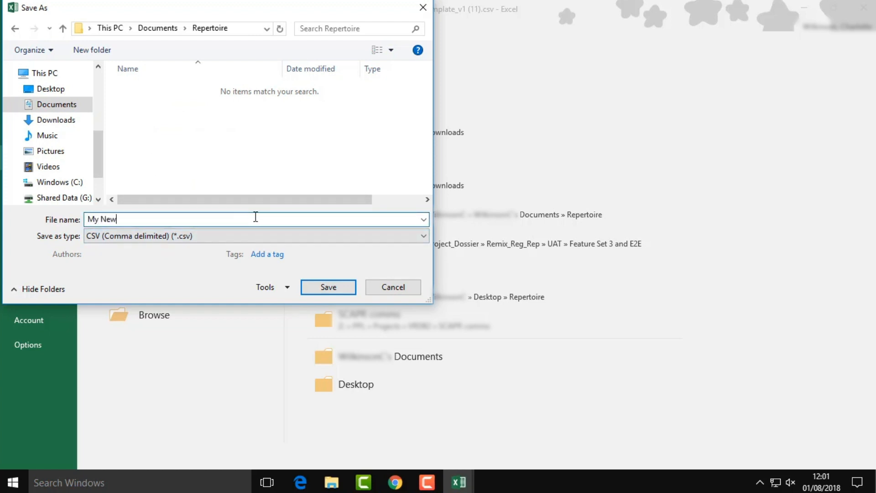
text( Report)
key(BackSpace)
key(BackSpace)
text(ertoire Upda)
key(BackSpace)
key(BackSpace)
key(BackSpace)
key(BackSpace)
text(AUGUST)
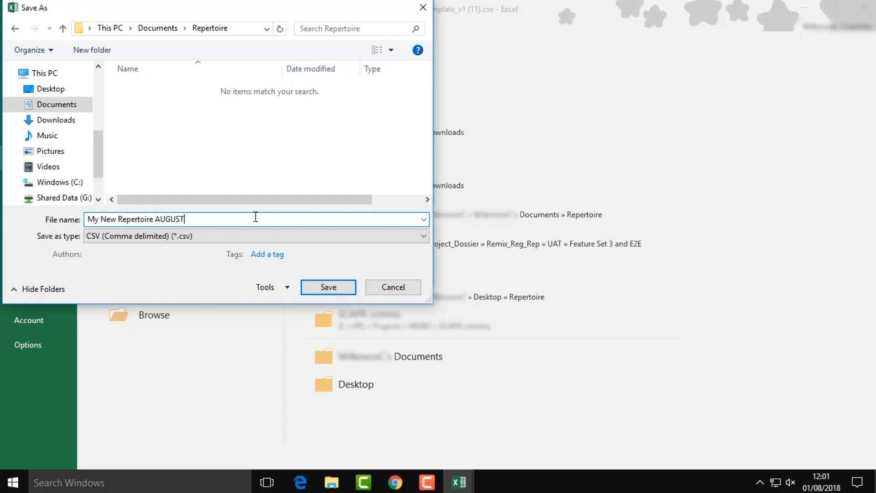
text( 2018)
click(326, 289)
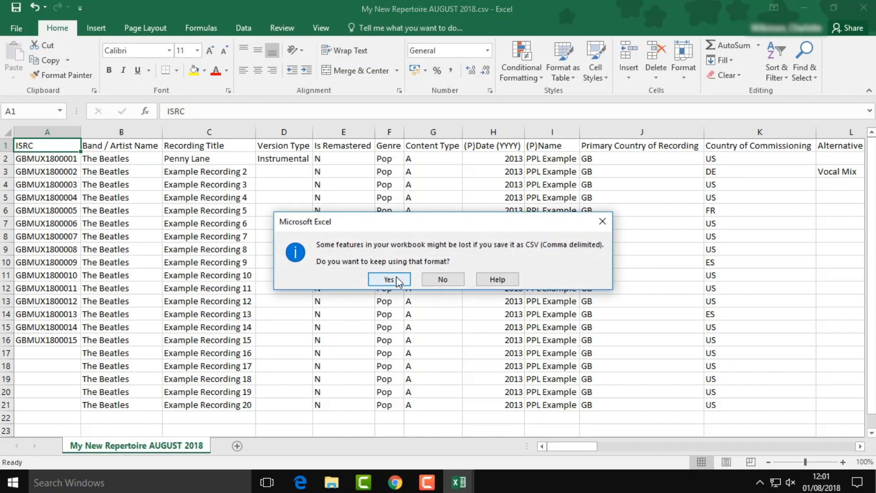
- Confirm keeping the saved file in CSV format
click(396, 277)
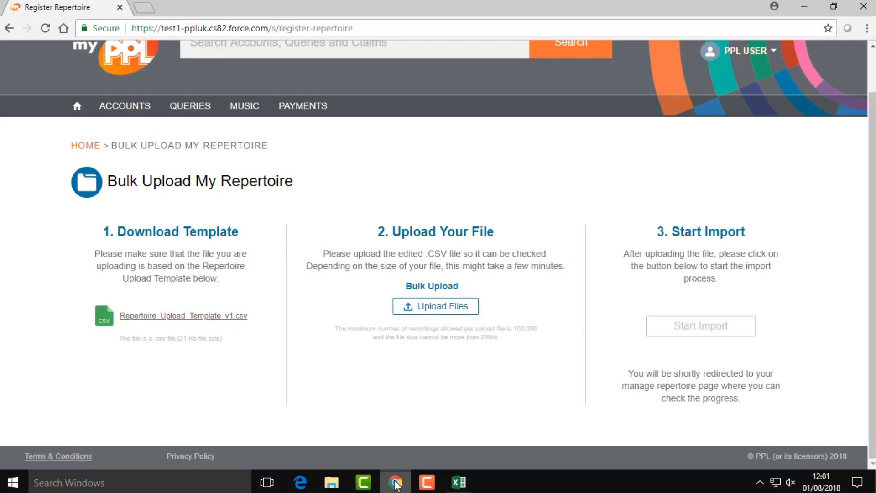
- Upload My New Repertoire AUGUST 2018.csv on myPPL's Bulk Upload page and close the summary
click(448, 309)
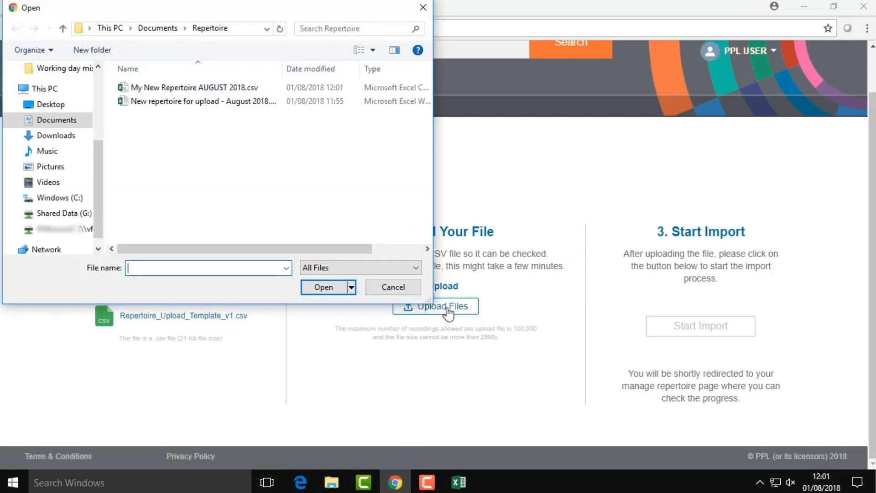
double_click(234, 88)
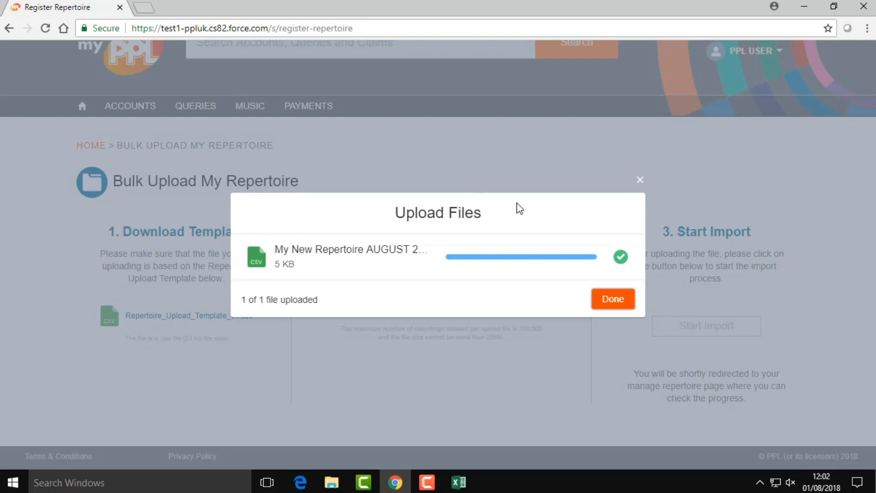
click(612, 302)
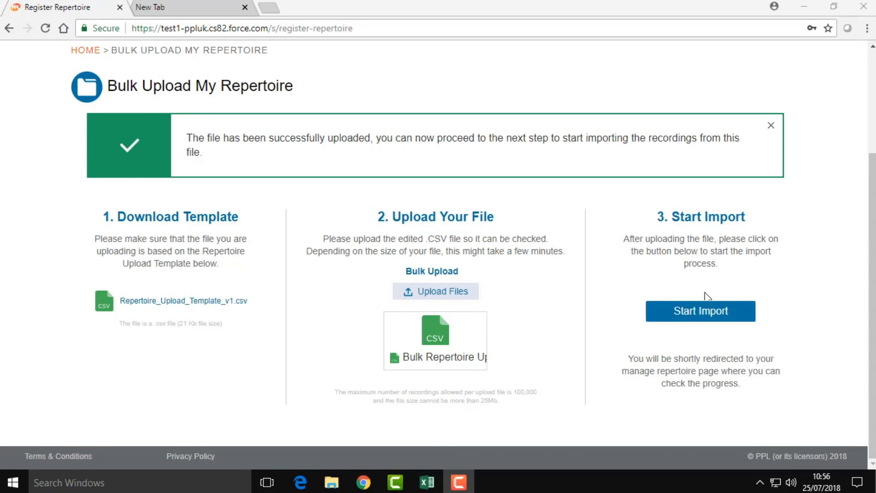
- Start importing the uploaded CSV file and confirm the import
click(740, 315)
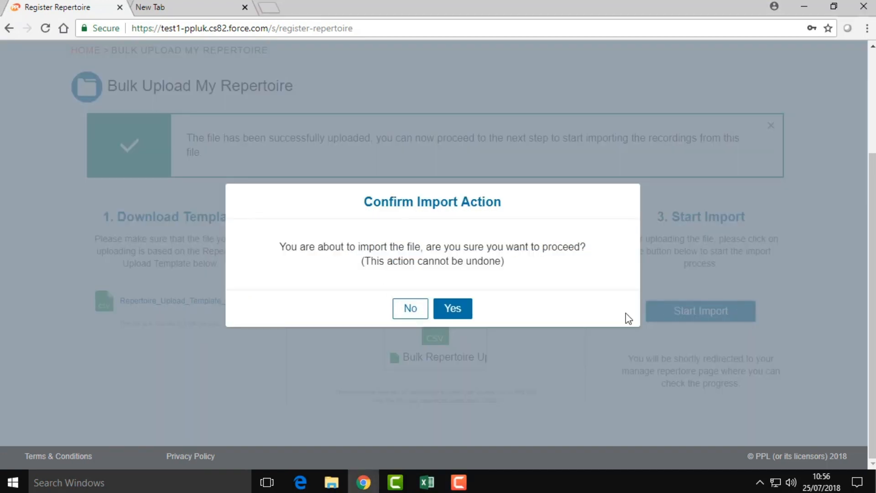
click(451, 310)
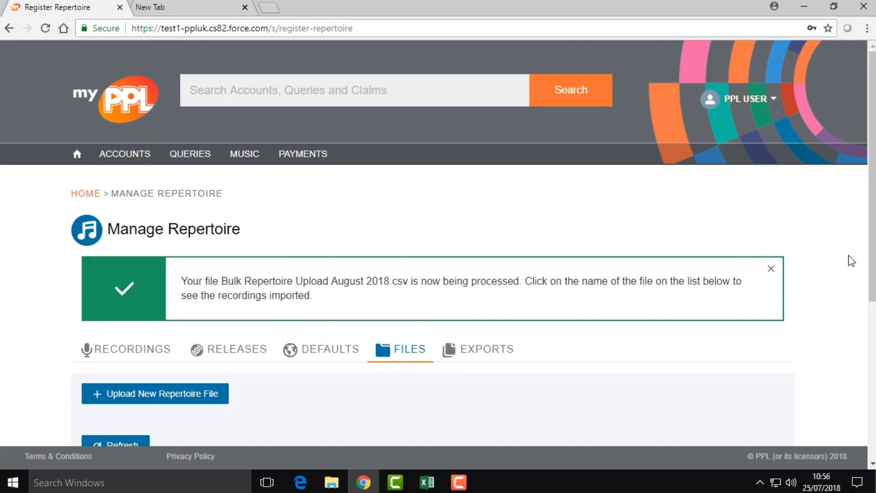
- Refresh the Files list to show the August 2018 upload's import results
drag(872, 263, 872, 389)
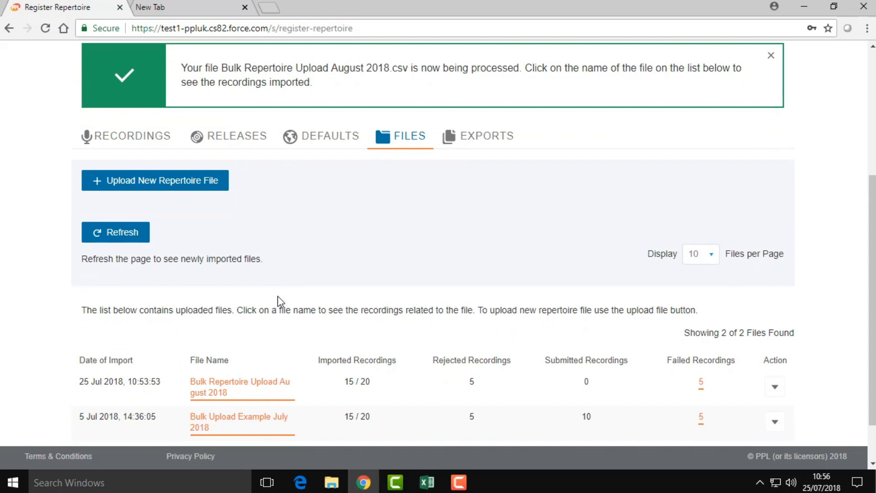
scroll(309, 269, down, 1)
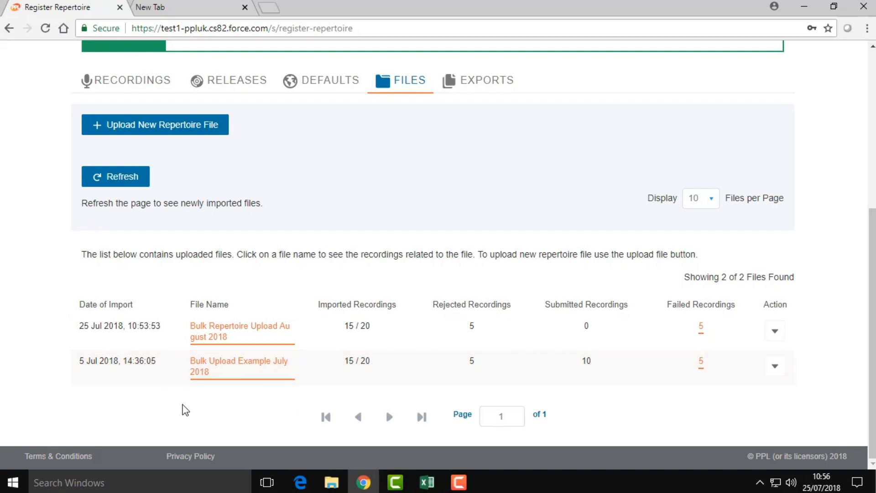
click(136, 181)
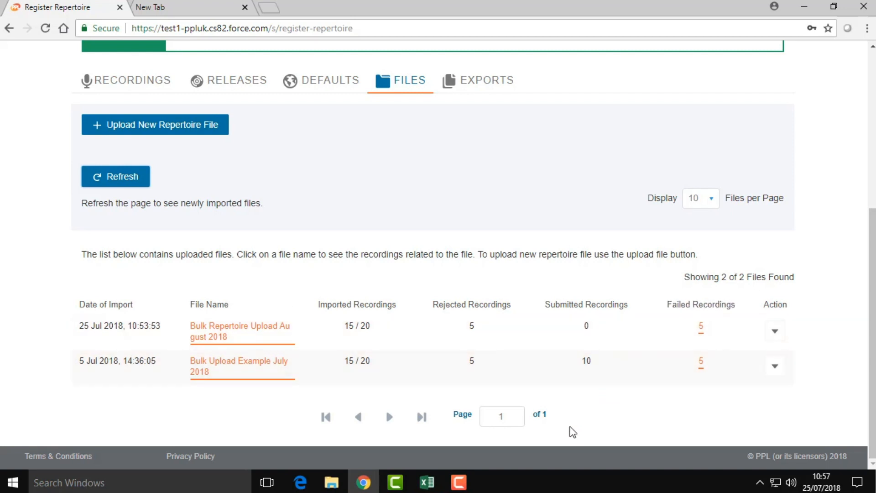
mouse_move(333, 305)
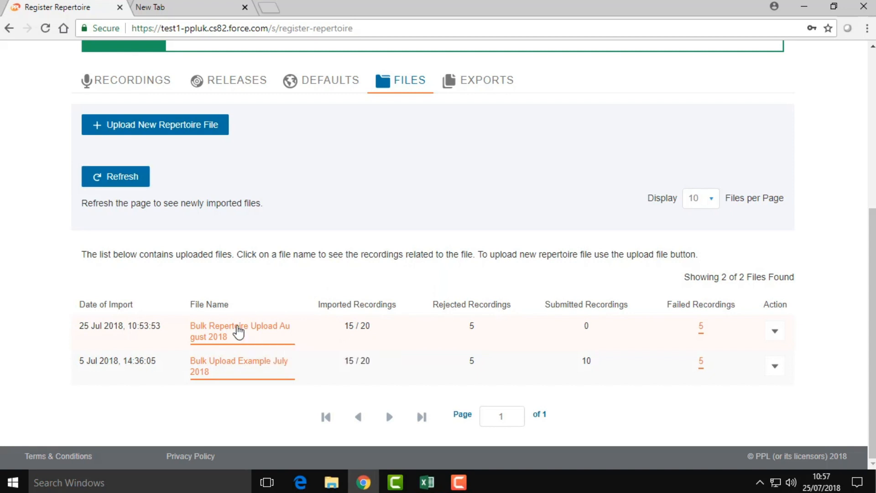
- Open the Bulk Repertoire Upload August 2018 recordings and select all ten imported recordings
click(238, 333)
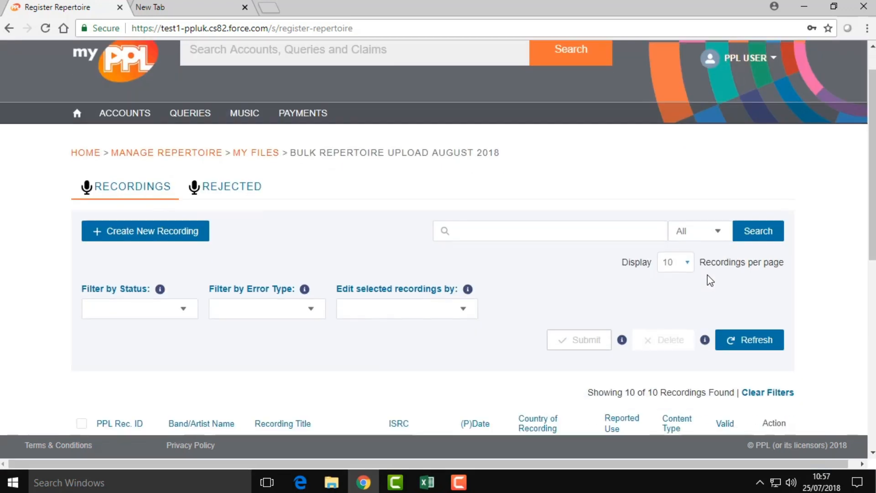
scroll(710, 281, down, 3)
scroll(719, 289, down, 1)
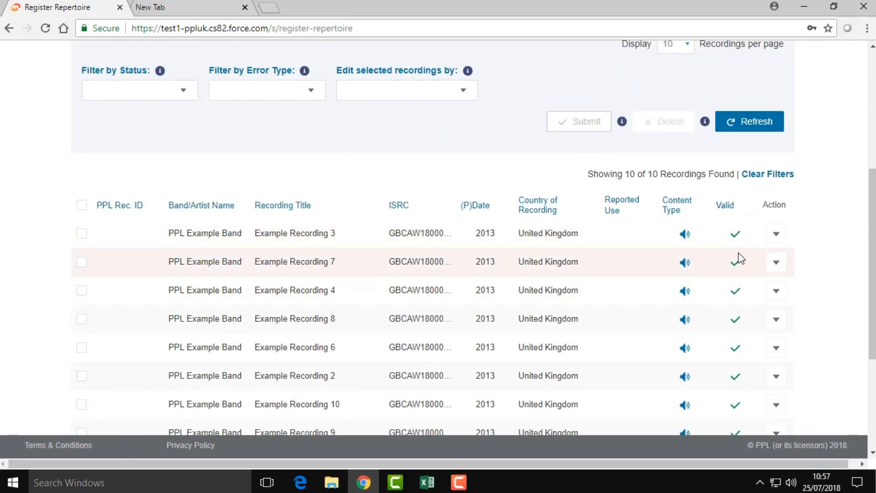
scroll(737, 283, down, 1)
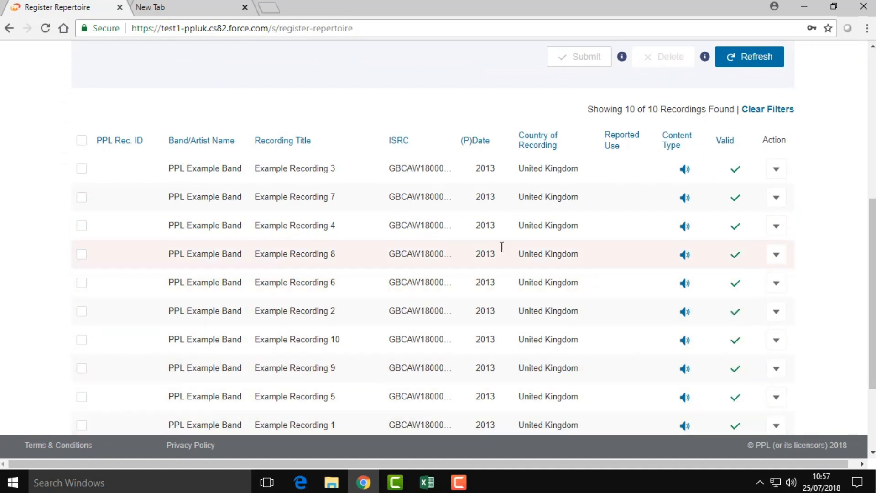
click(80, 141)
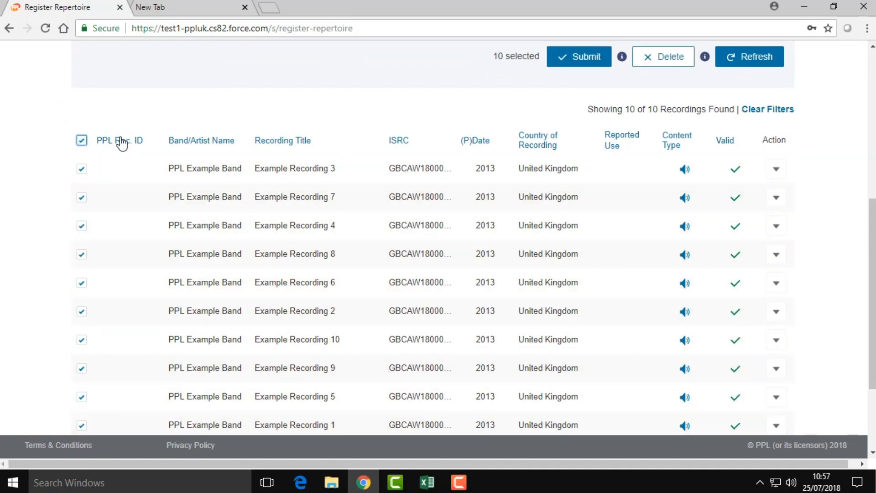
scroll(808, 112, up, 3)
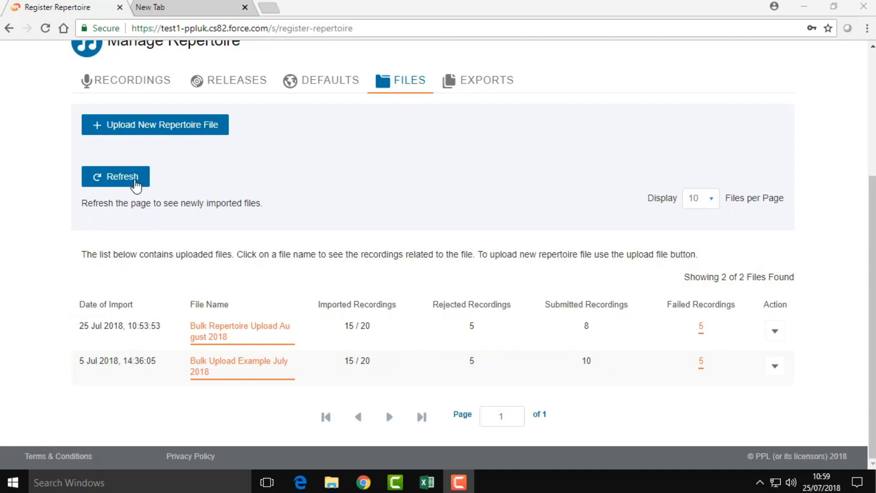
- Refresh the files list so Bulk Repertoire Upload August 2018 shows 10 submitted, 5 rejected, 5 failed
click(135, 182)
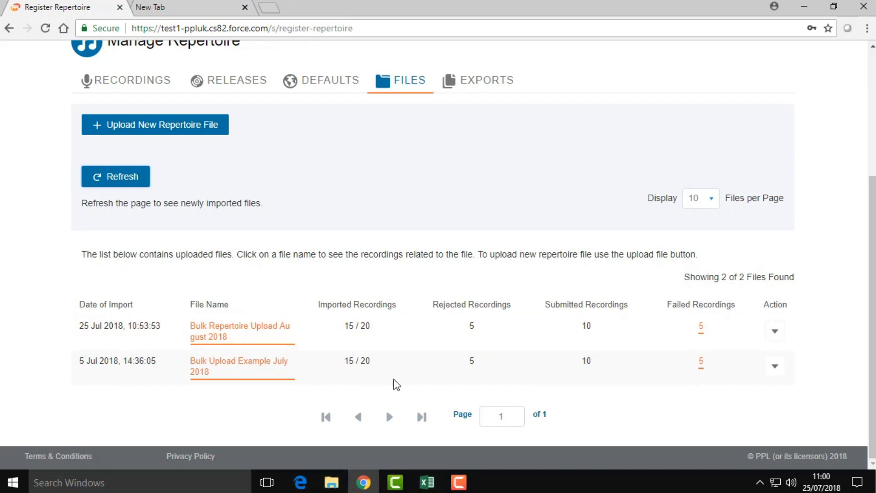
mouse_move(466, 307)
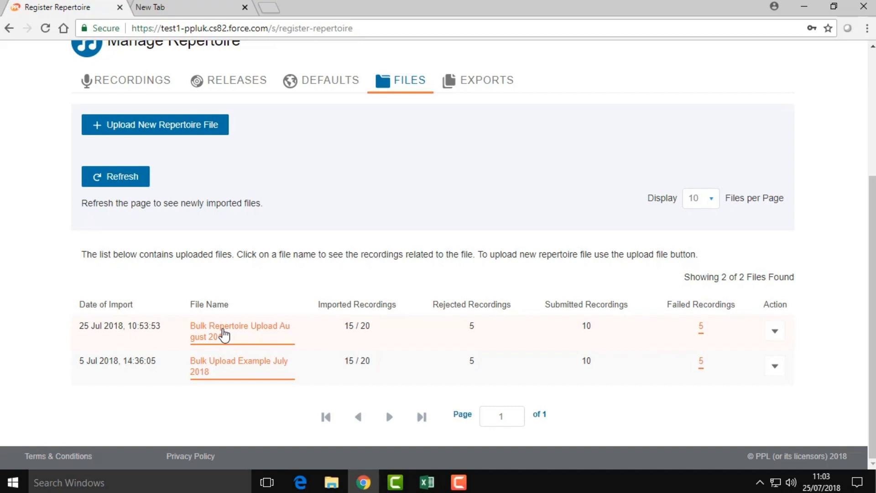
- Open the August 2018 upload's recordings and show its rejected recordings
click(223, 335)
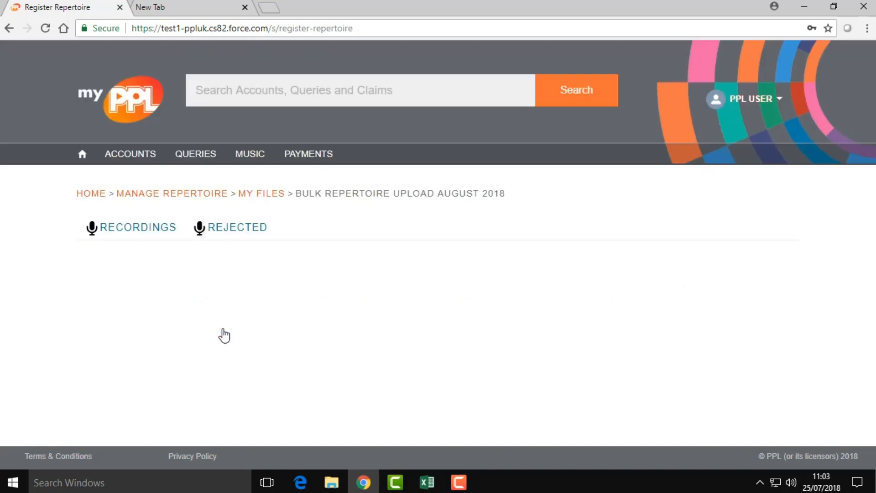
scroll(223, 340, down, 2)
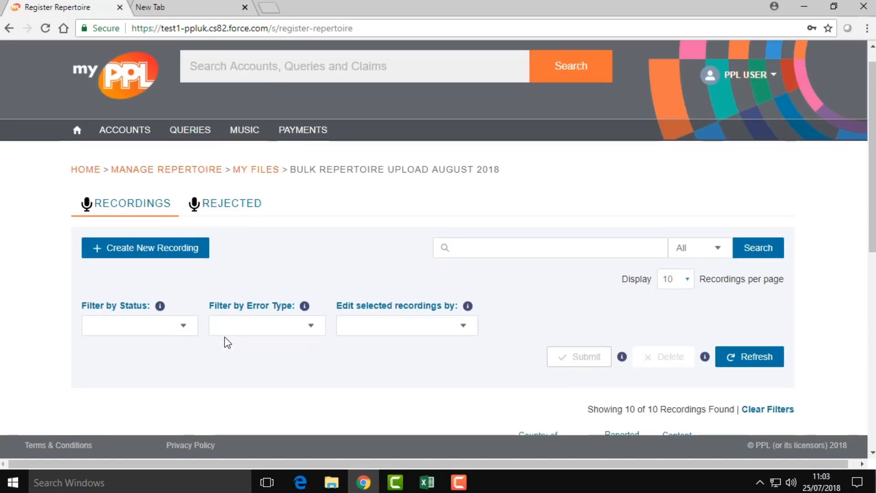
click(227, 170)
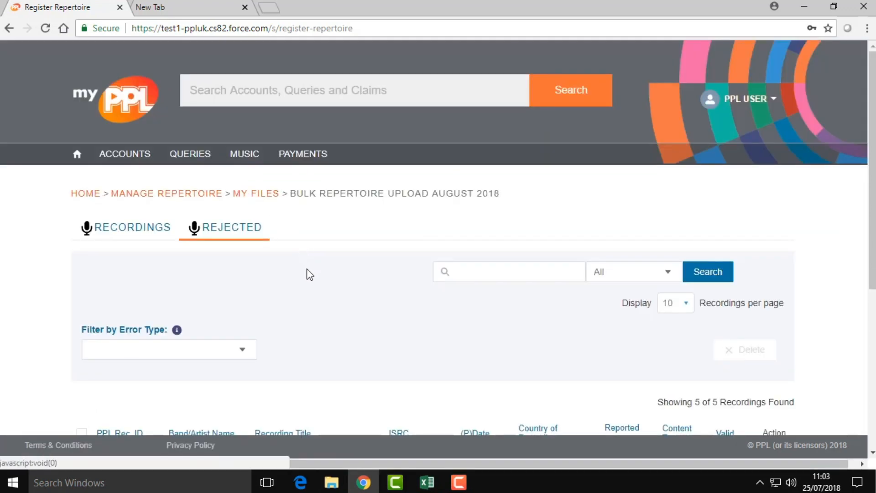
scroll(307, 274, down, 4)
scroll(330, 292, down, 1)
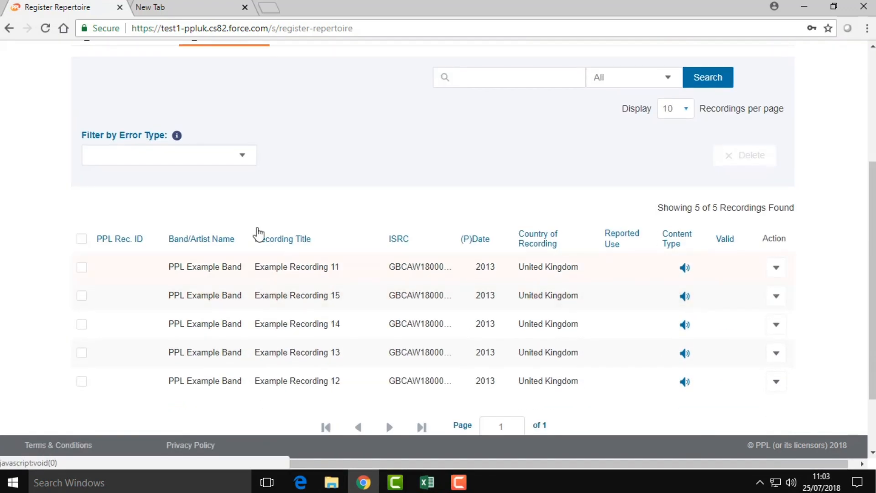
- Filter the rejected recordings by error type to Invalid RRH, after trying Duplicate Recording
click(240, 155)
click(195, 200)
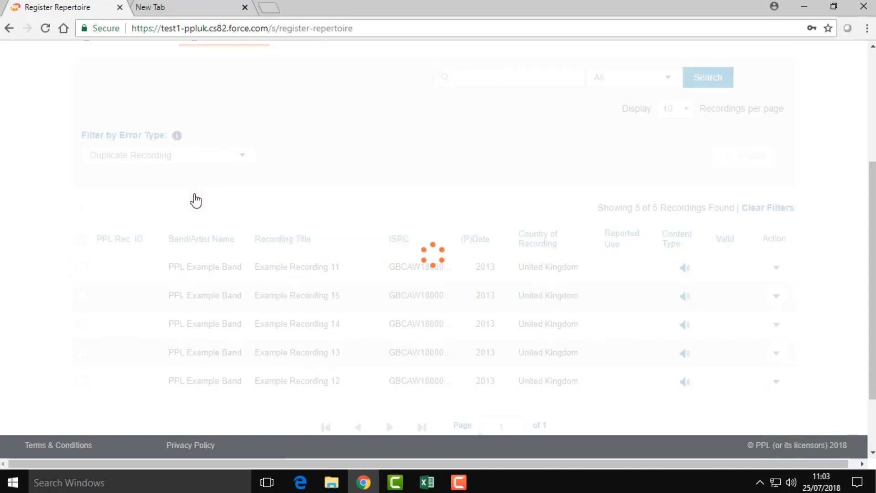
click(244, 272)
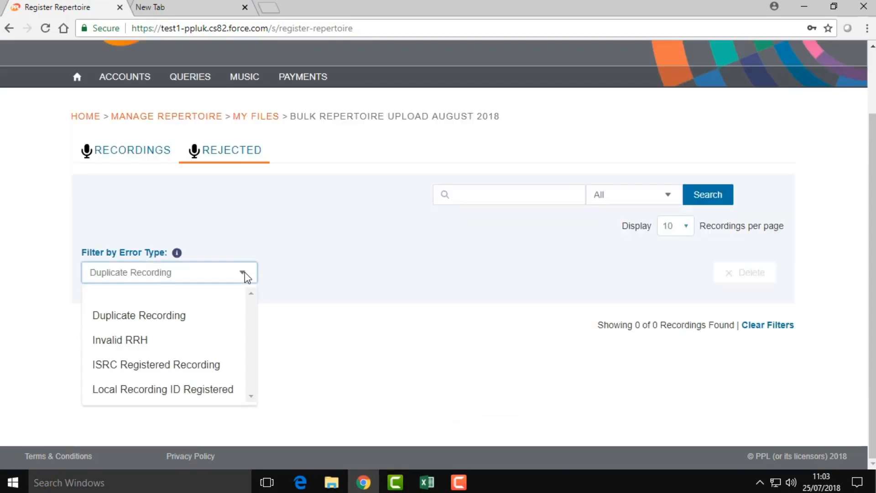
click(204, 346)
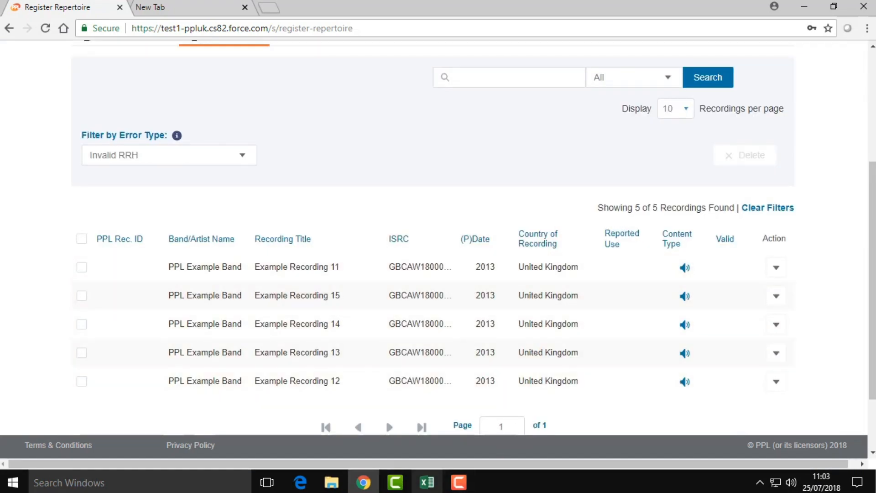
click(427, 482)
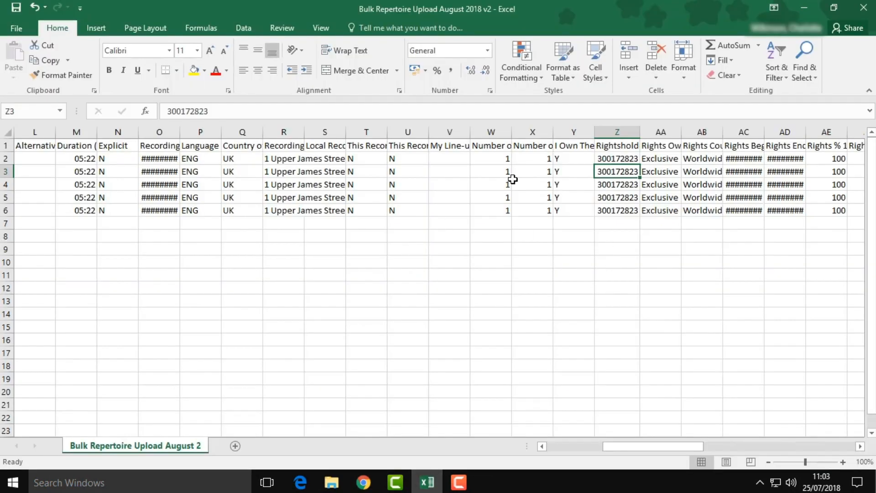
key(BackSpace)
text(4)
key(Return)
key(Up)
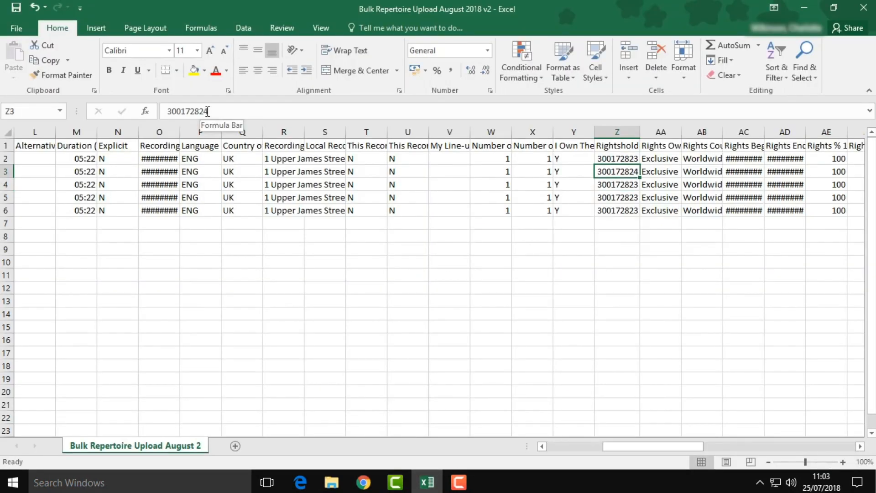
key(ctrl+c)
key(Up)
key(ctrl+v)
key(Down)
key(Down)
key(ctrl+v)
key(Down)
key(ctrl+v)
key(Down)
key(ctrl+v)
key(Down)
- Save the sheet as CSV named Bulk Repertoire Upload August 2018 v3
click(16, 28)
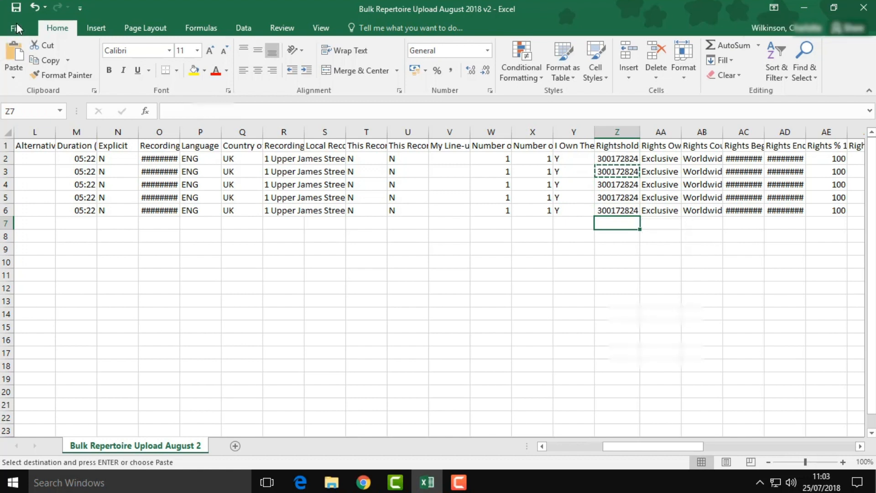
click(27, 158)
click(359, 122)
key(End)
key(BackSpace)
text(3)
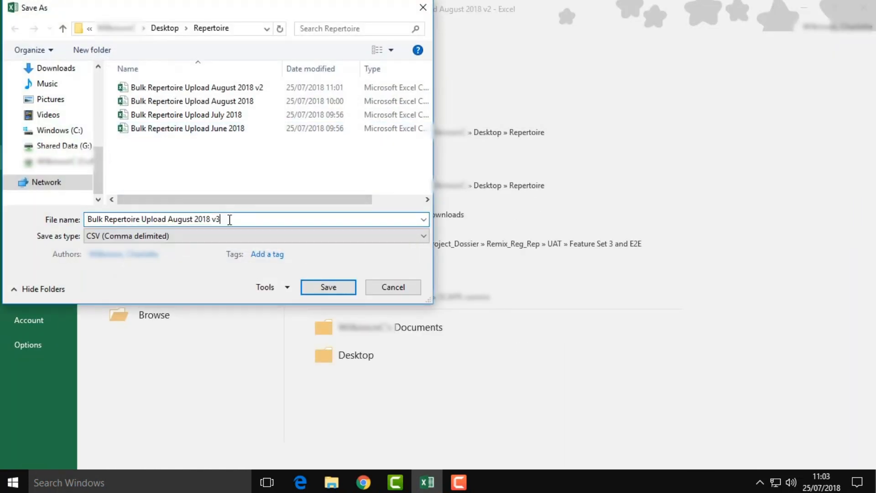
click(325, 287)
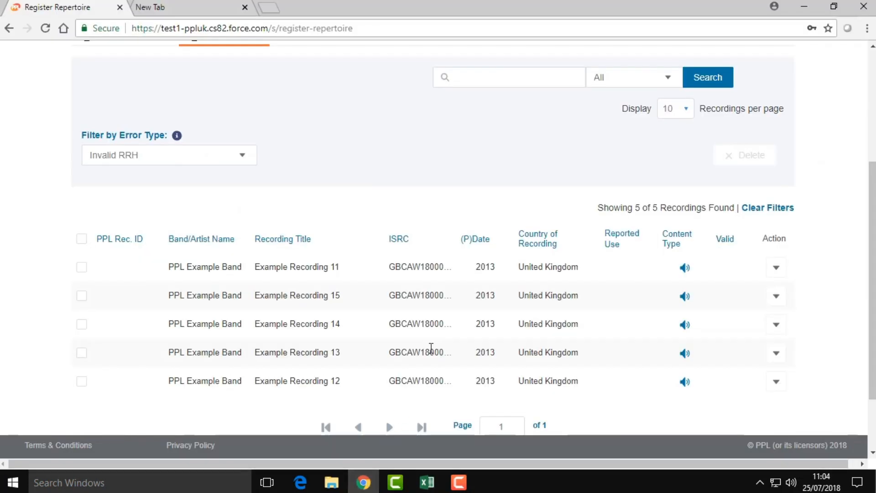
scroll(180, 201, up, 5)
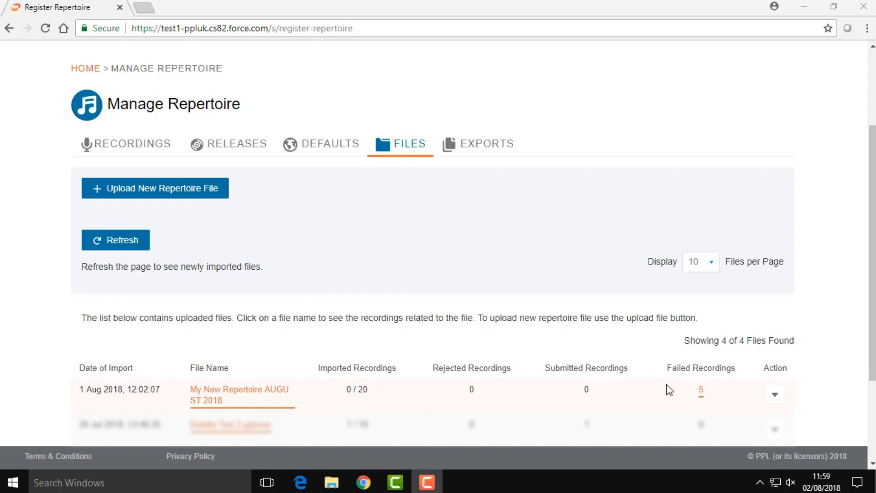
- Review the five failed rows (Missing ISRC, rows 17–21), then bring up the Repertoire folder
click(701, 391)
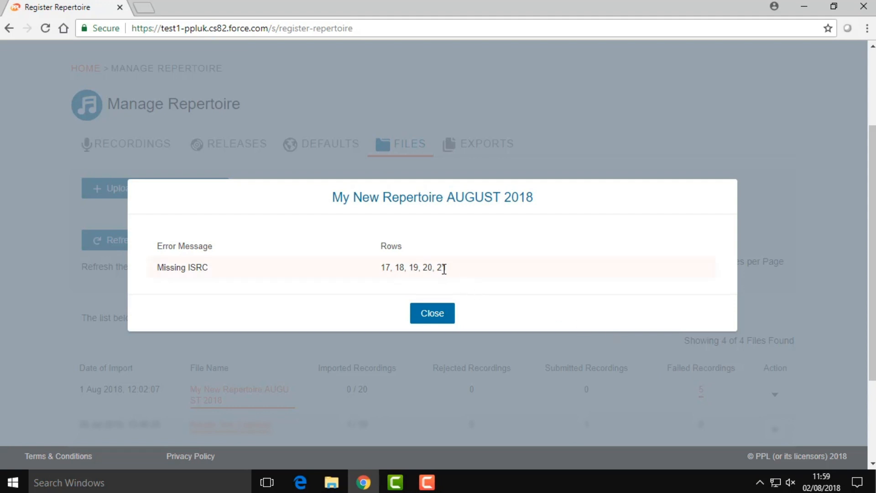
click(430, 320)
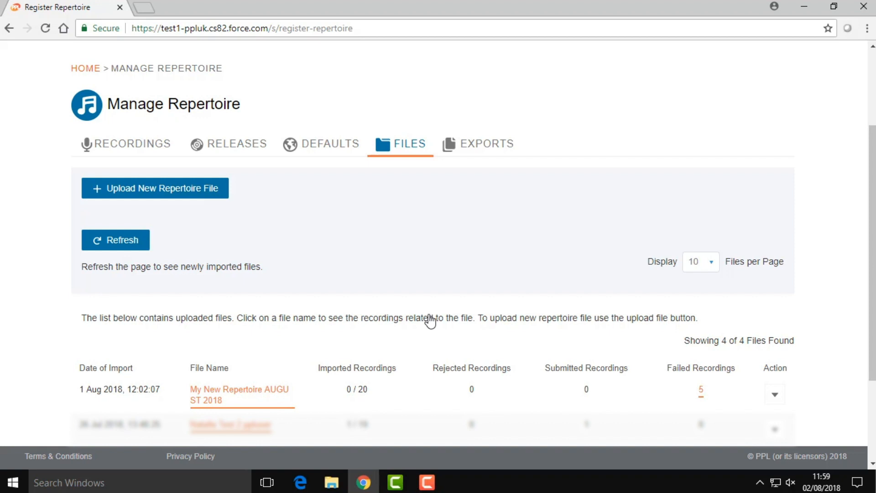
click(331, 483)
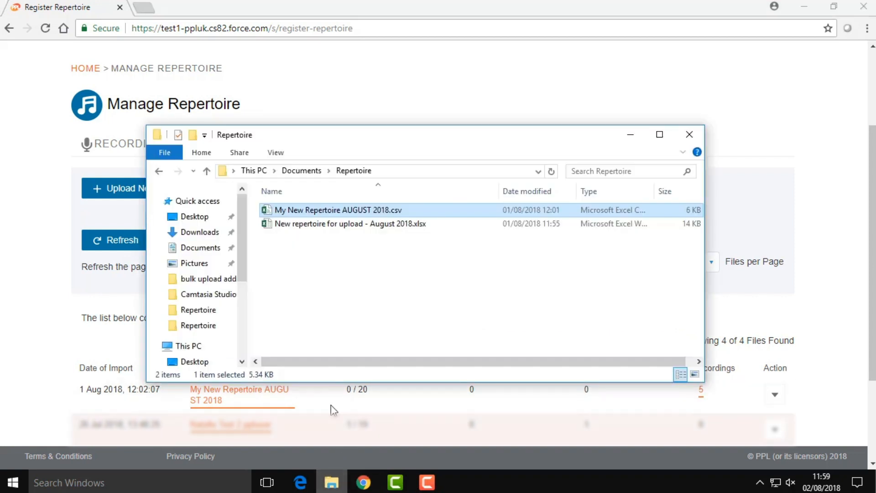
- Open My New Repertoire AUGUST 2018.csv and check that ISRC cells A17–A21 are empty
double_click(341, 213)
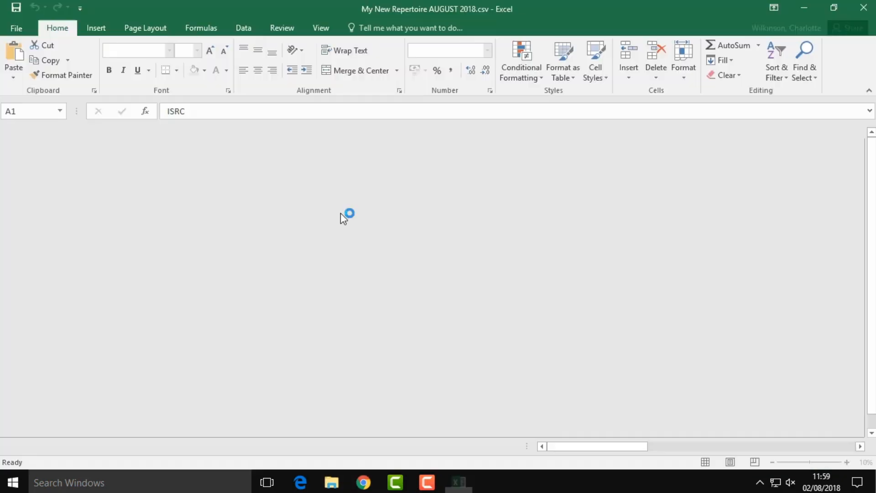
click(42, 357)
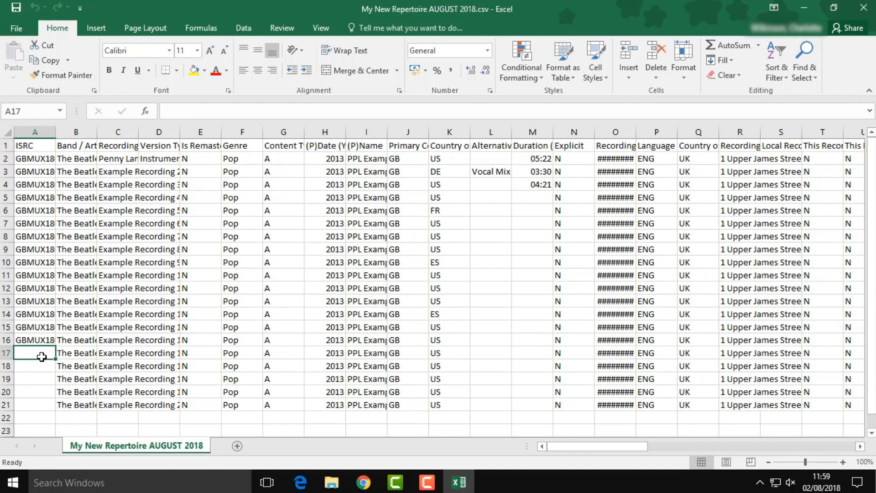
key(Down)
key(Down)
key(Down)
key(Down)
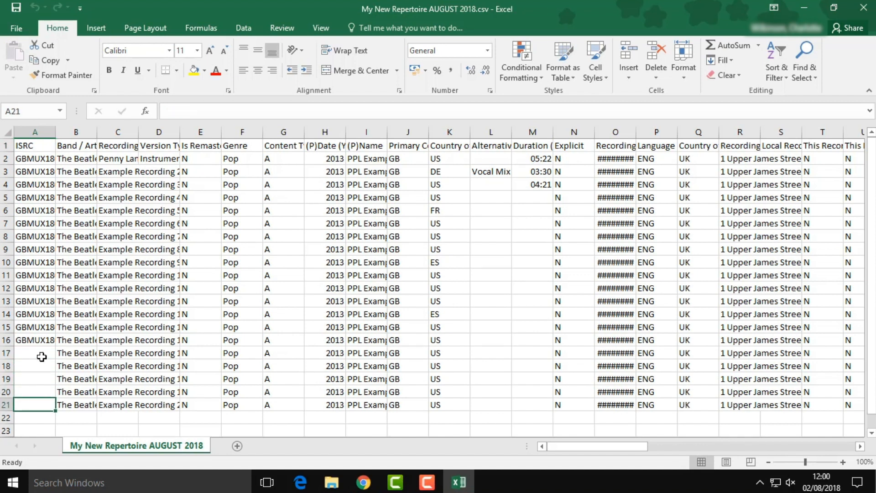
click(363, 482)
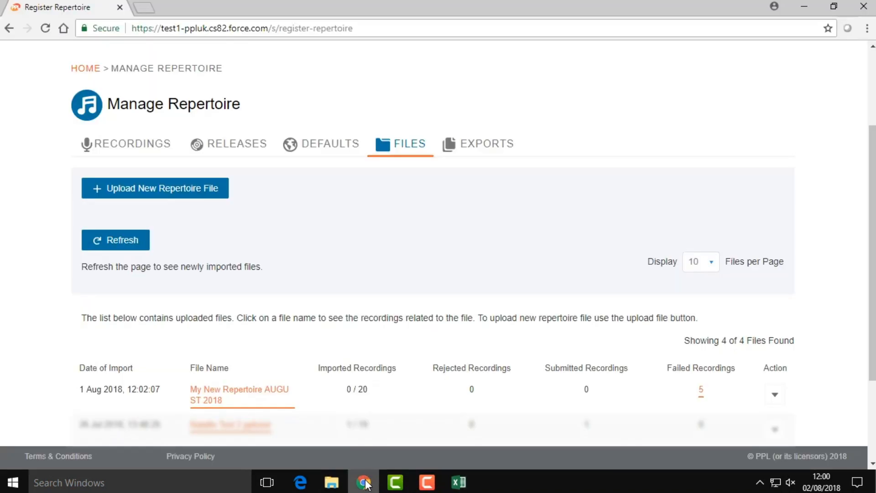